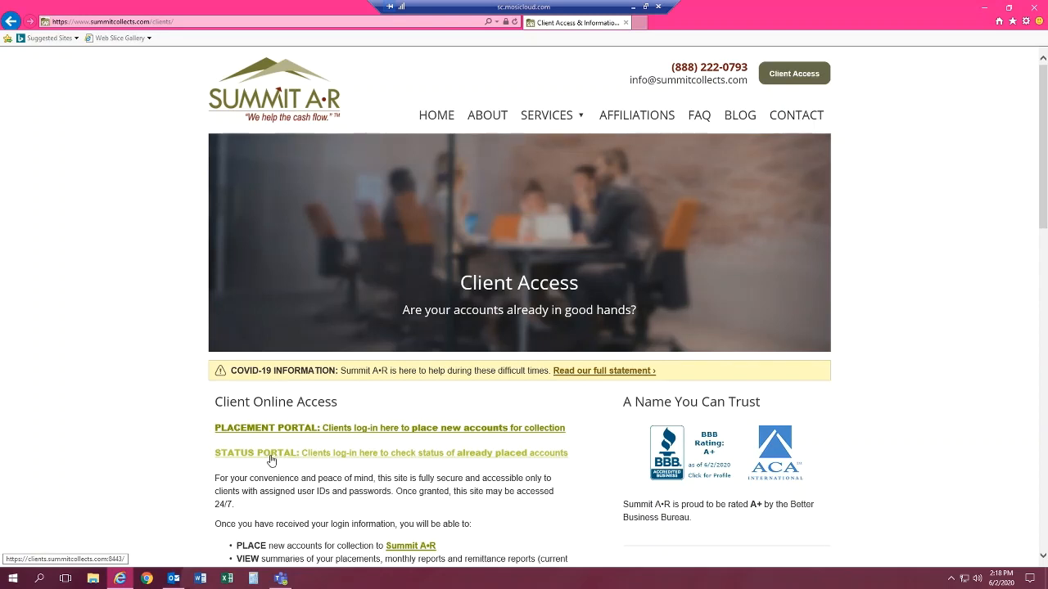
Open the Placement Portal for new accounts and log in with the client's username and password
left_click(345, 433)
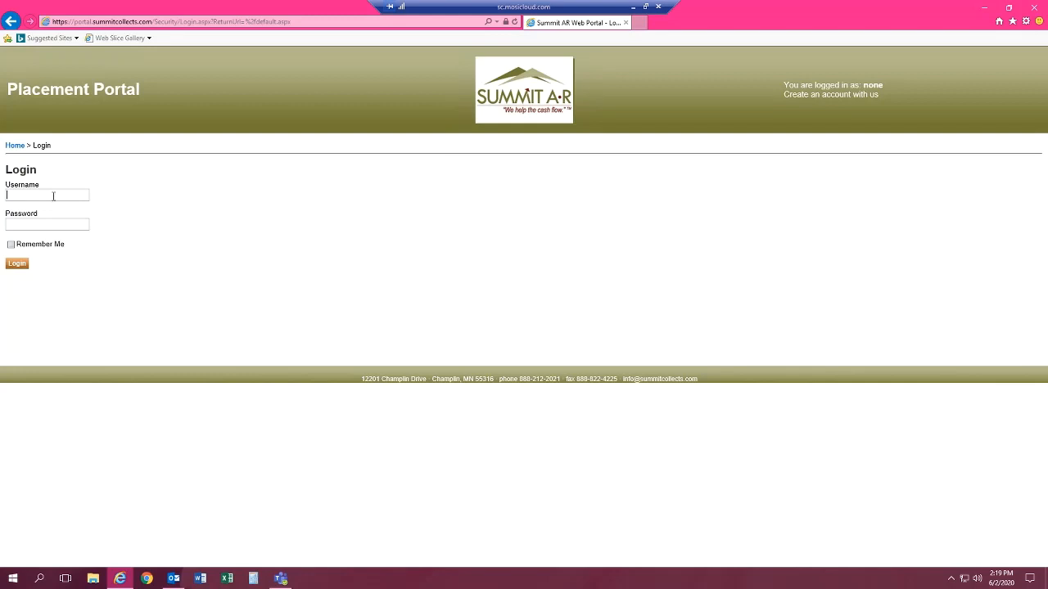
type("TST")
type("123456")
left_click(20, 266)
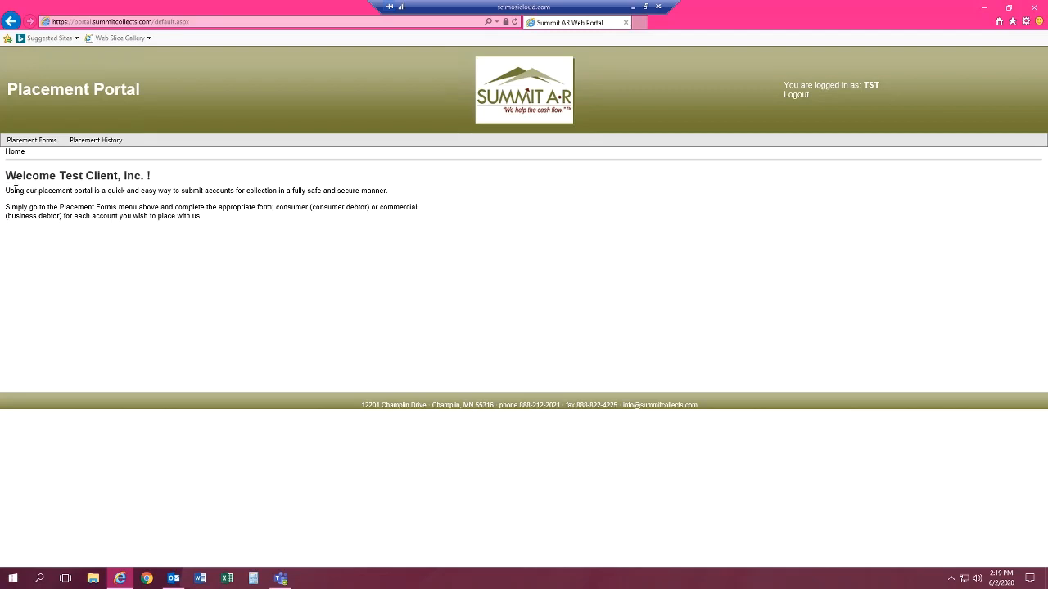
left_click_drag(25, 174, 155, 174)
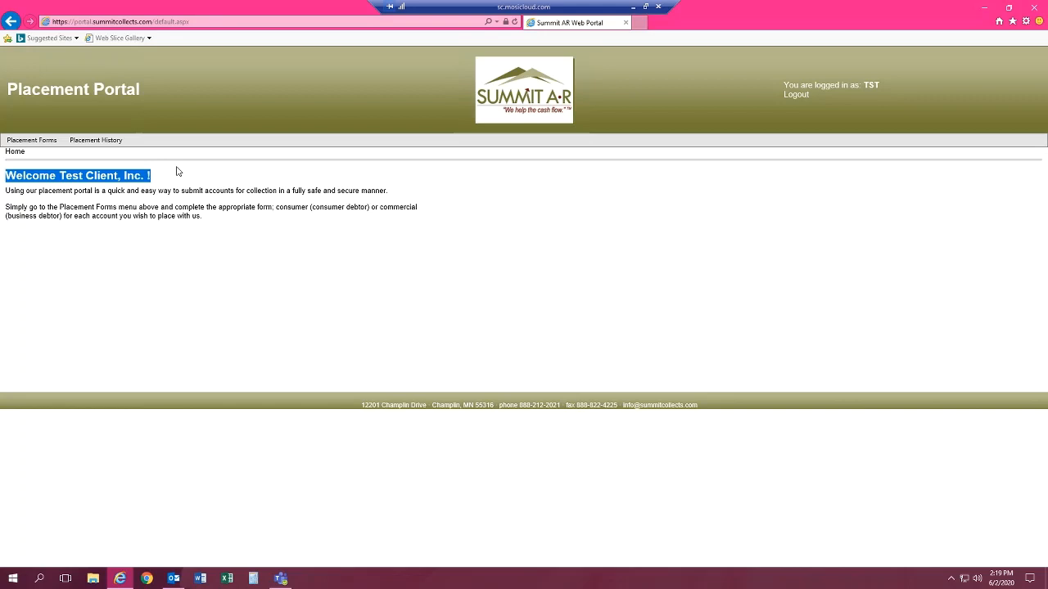
left_click(176, 171)
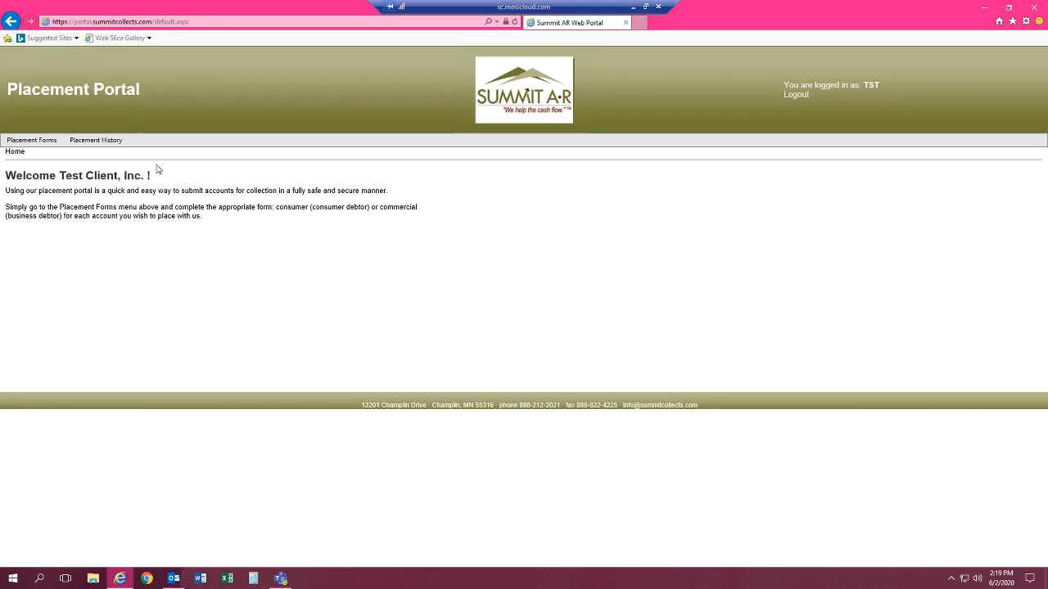
Open the Commercial account placement form and look over its fields
mouse_move(30, 144)
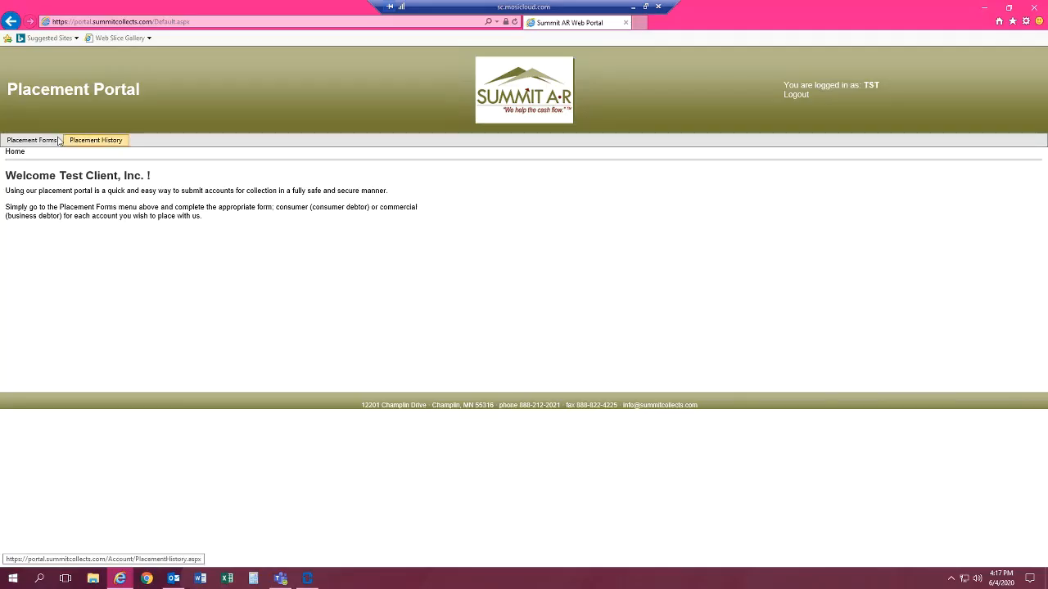
mouse_move(56, 141)
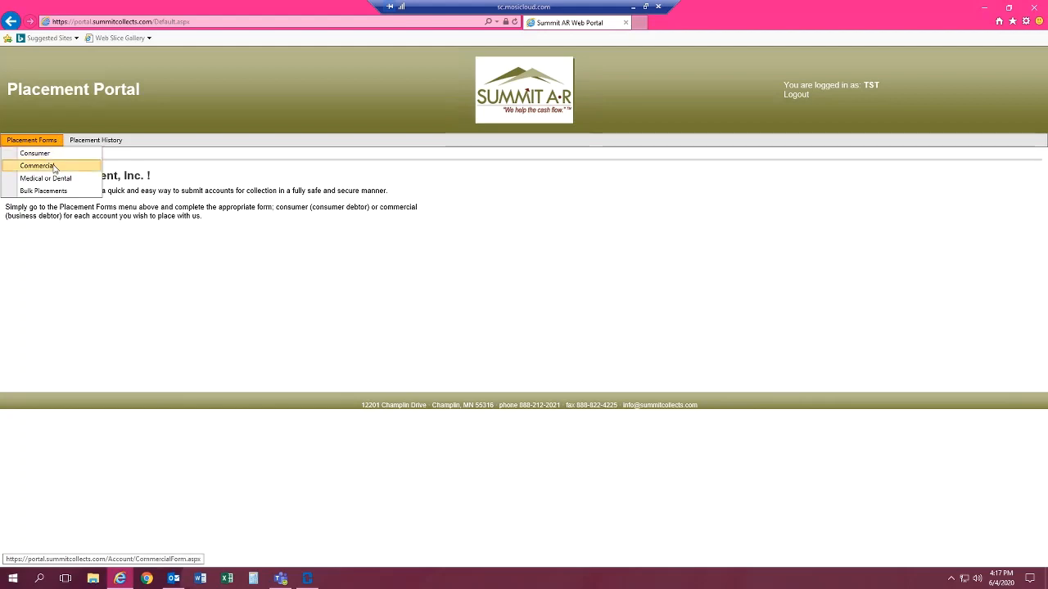
left_click(37, 165)
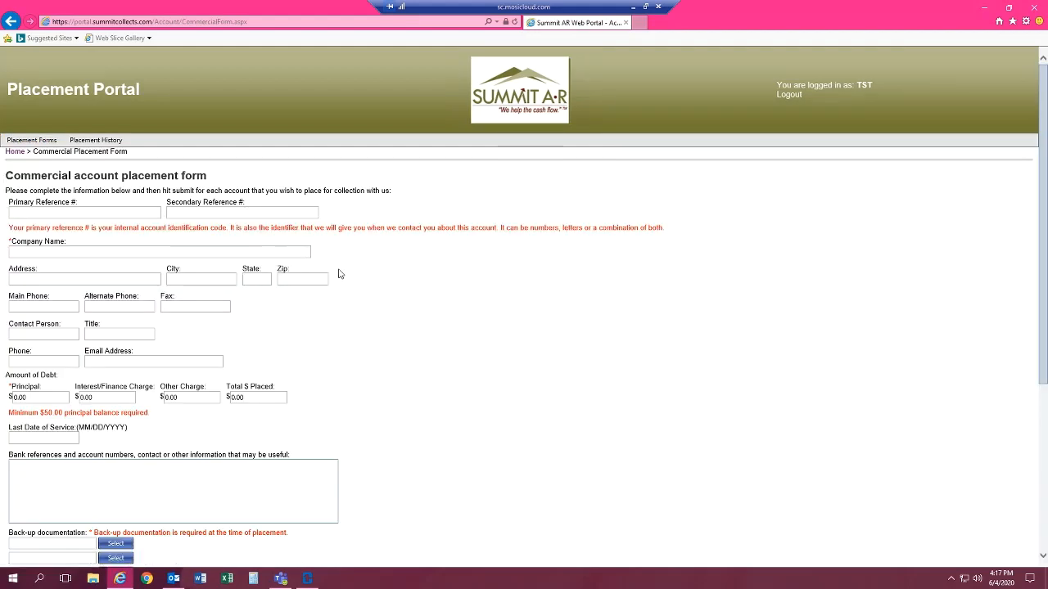
scroll(340, 273, "down", 5)
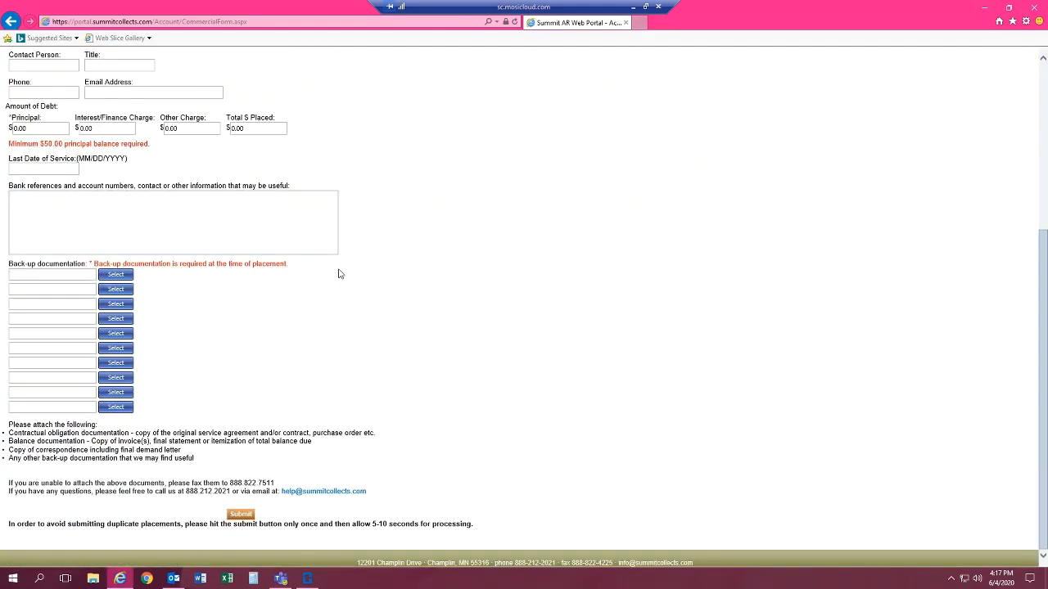
scroll(339, 273, "up", 5)
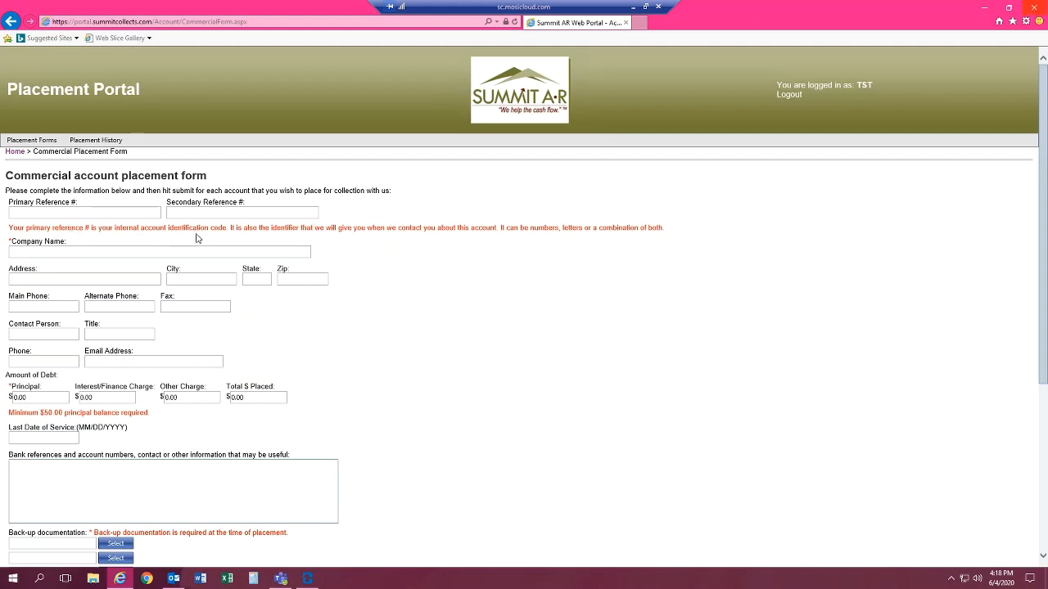
Enter the account's primary reference number on the commercial placement form
left_click_drag(83, 226, 229, 233)
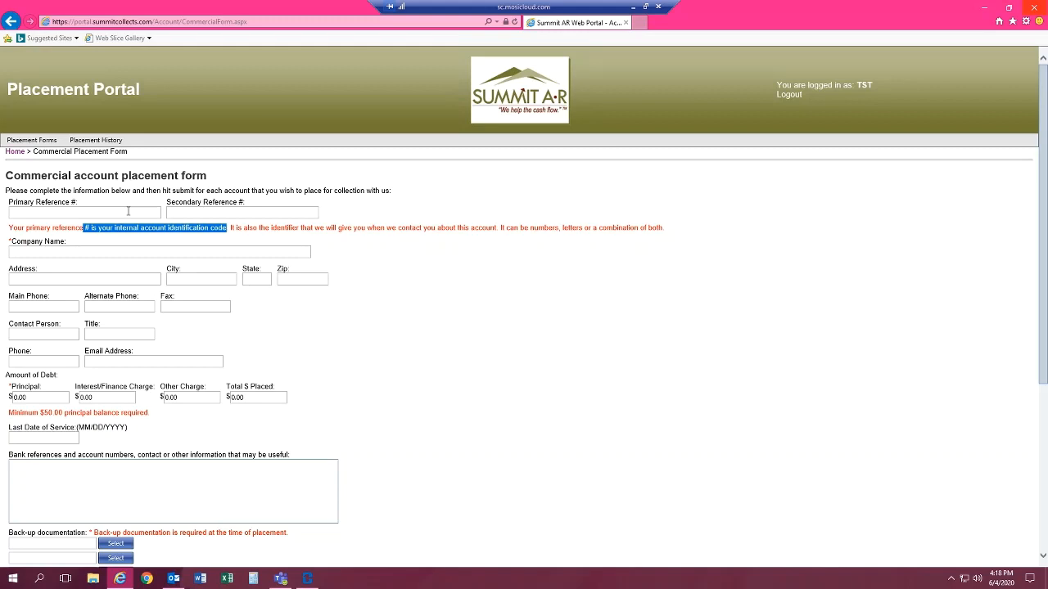
left_click(128, 211)
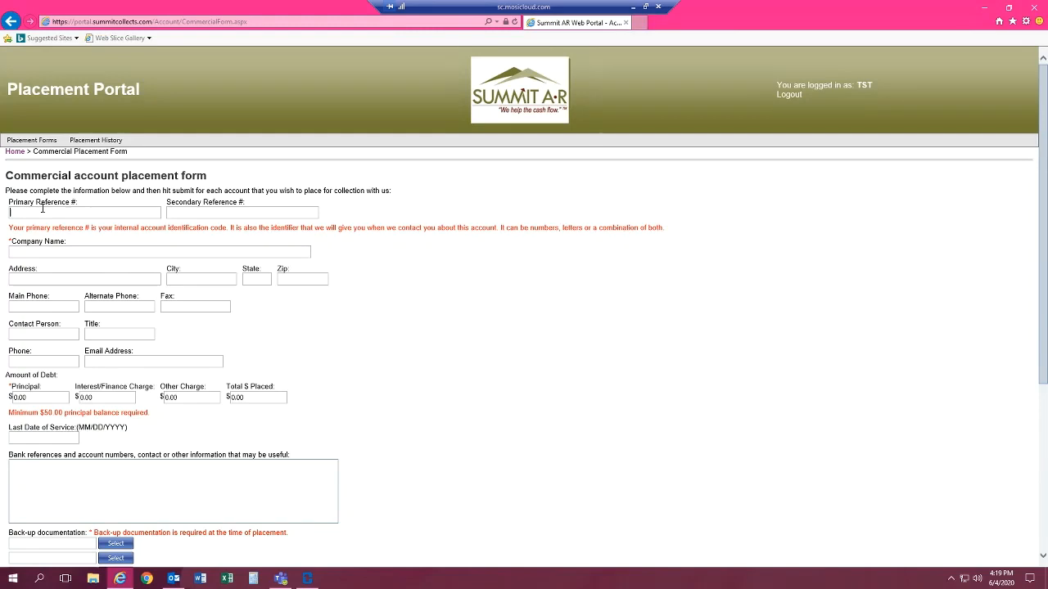
type("TST")
key("BackSpace")
key("BackSpace")
type("ESTER01")
Enter TURNER TENTS as the company name
left_click(40, 255)
type("TYU")
key("BackSpace")
key("BackSpace")
type("URNER TENTS")
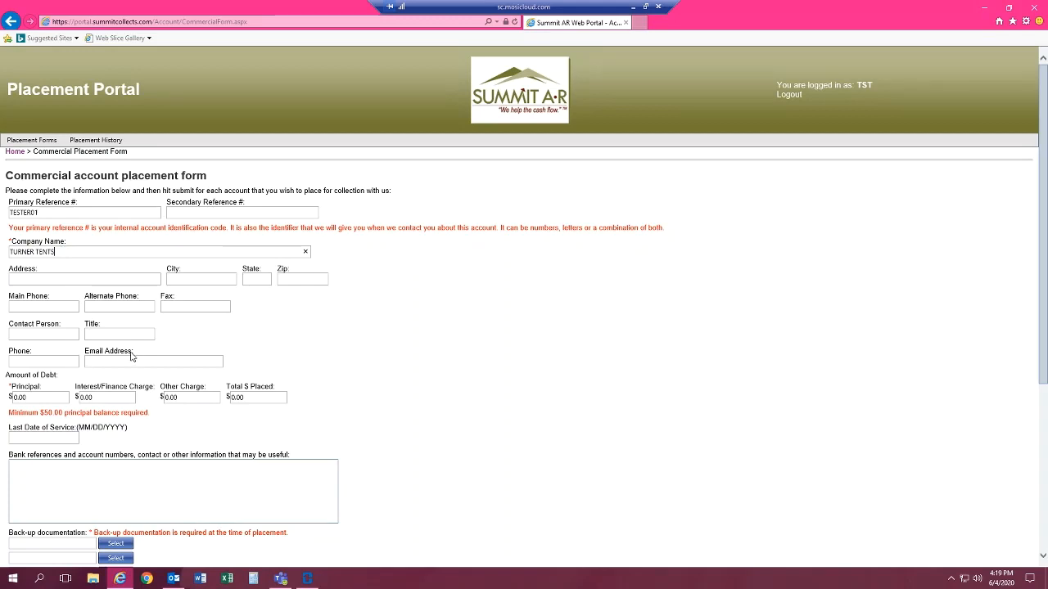
left_click_drag(134, 355, 9, 244)
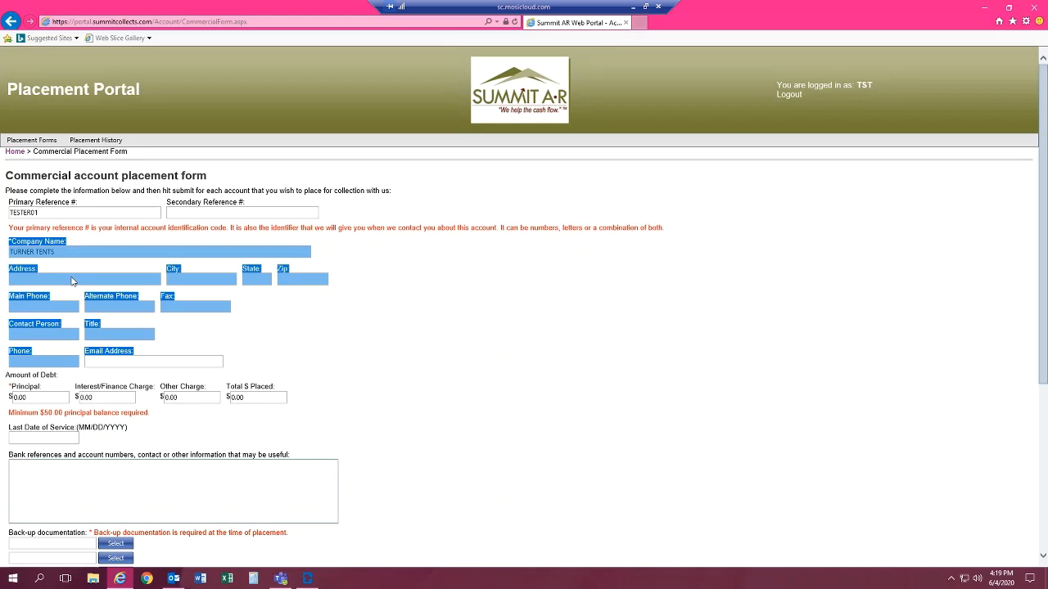
left_click(68, 251)
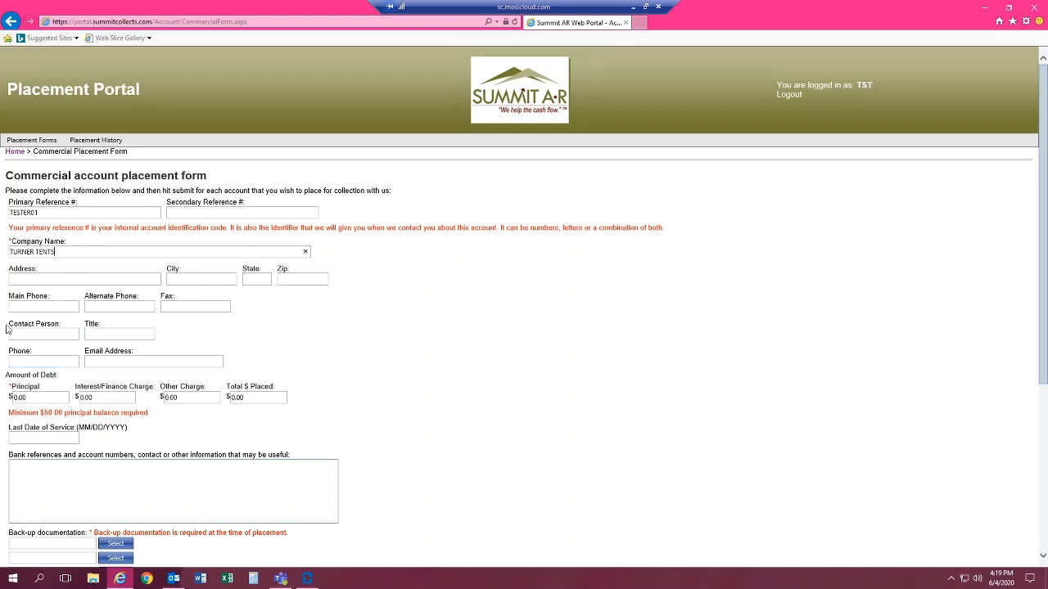
left_click_drag(10, 325, 72, 327)
left_click(70, 332)
Enter the note BAD ADDRESS in the box for other useful information and clear it again
left_click(84, 472)
type("BAD ADDRESS")
left_click_drag(55, 465, 2, 465)
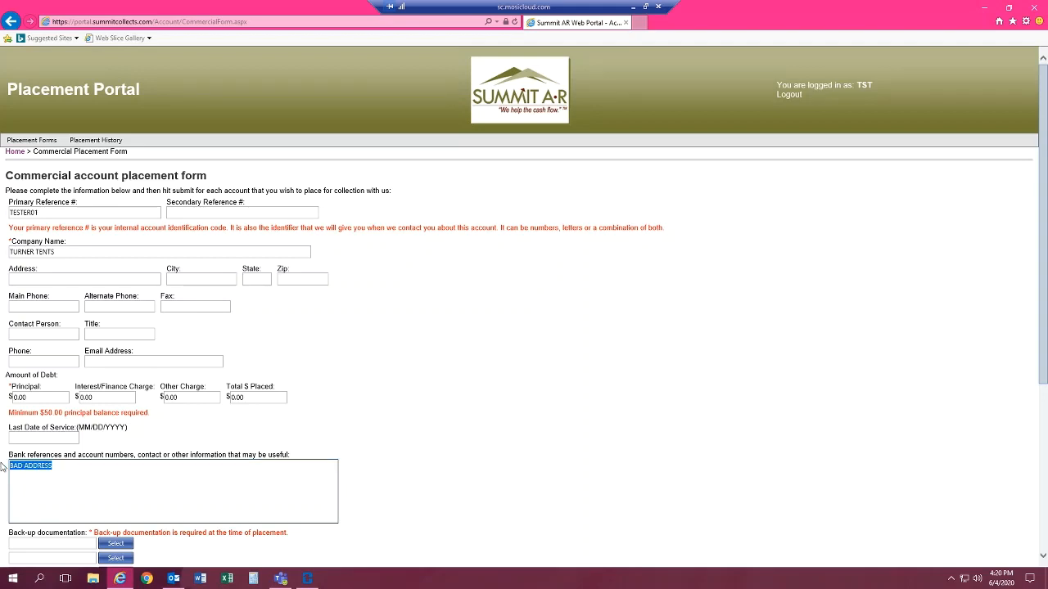
key("BackSpace")
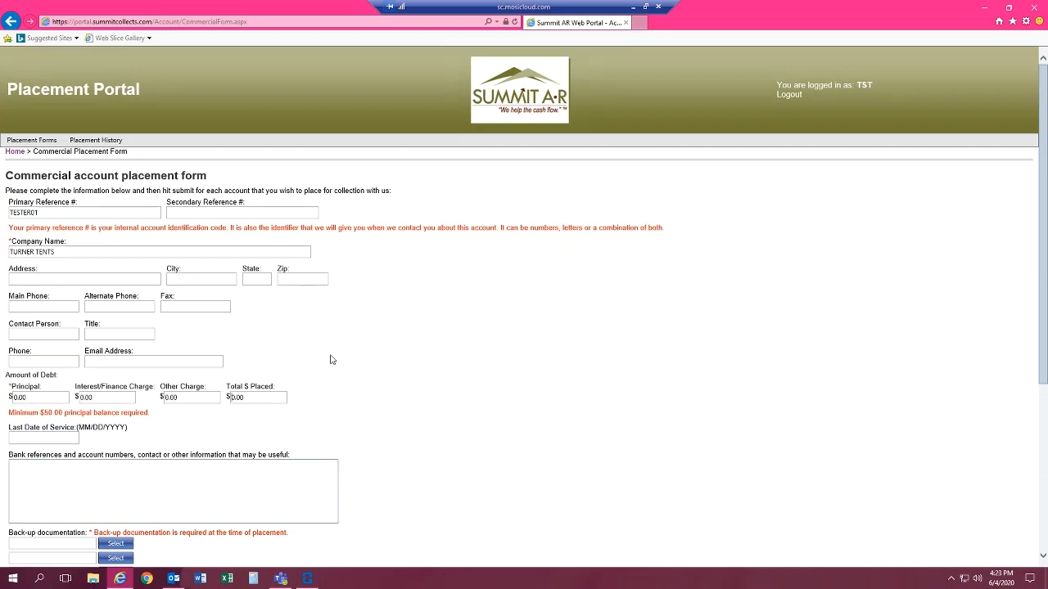
Set the principal amount of the debt to 50.00, leaving the interest and other charges as they are
scroll(351, 367, "down", 3)
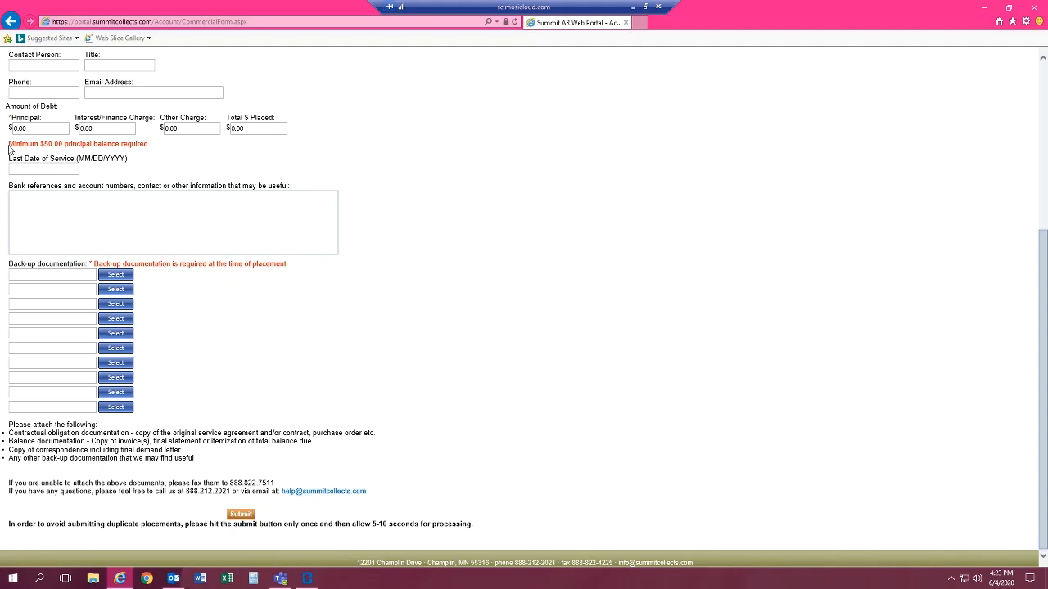
mouse_move(10, 144)
left_mouse_down()
mouse_move(85, 146)
mouse_move(3, 135)
left_mouse_up()
type("50.00")
left_click_drag(36, 130, 11, 131)
left_click(103, 130)
left_click(103, 128)
left_click(175, 129)
double_click(174, 129)
left_click(184, 128)
double_click(13, 125)
Enter 06/02/2018 as the last date of service
left_click(47, 169)
type("06/02")
type("/2018")
left_click(152, 161)
left_click(160, 235)
Review the entered reference, company, debt and service date fields and the list of back-up documents to attach
scroll(357, 207, "up", 5)
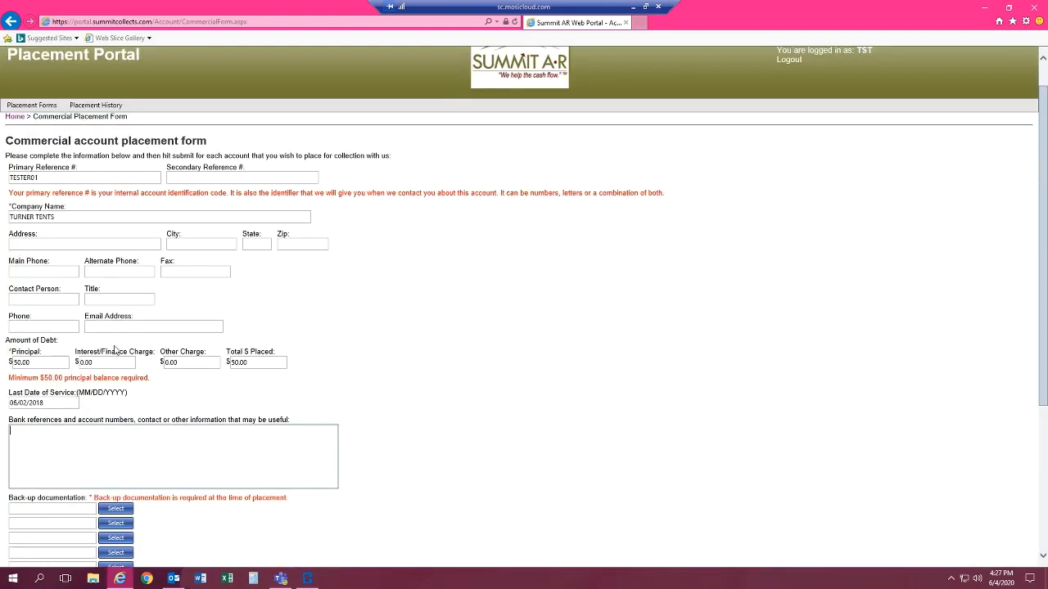
left_click_drag(102, 352, 16, 178)
left_click(127, 432)
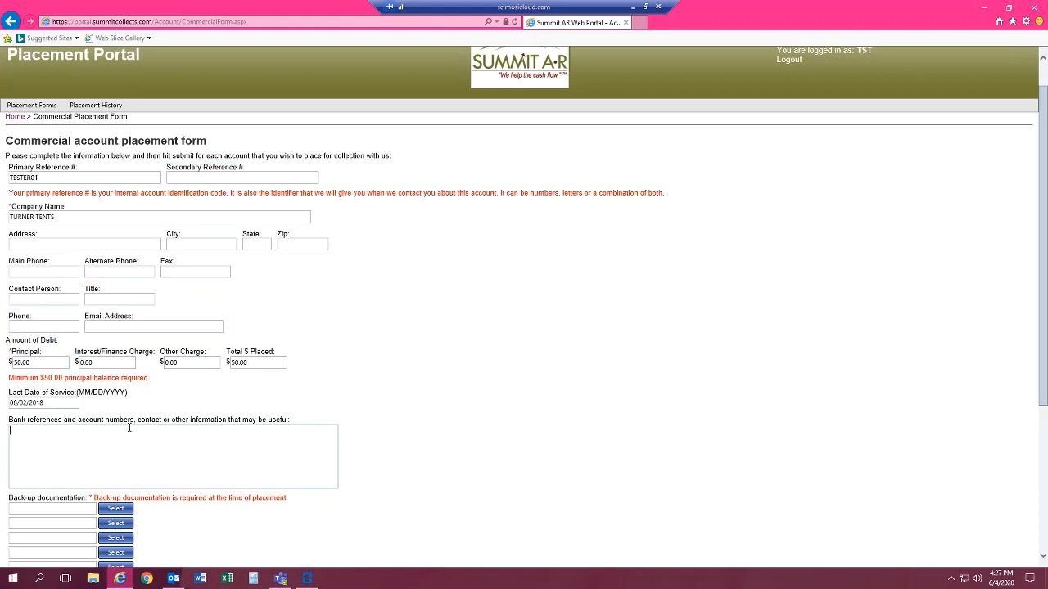
scroll(200, 409, "down", 5)
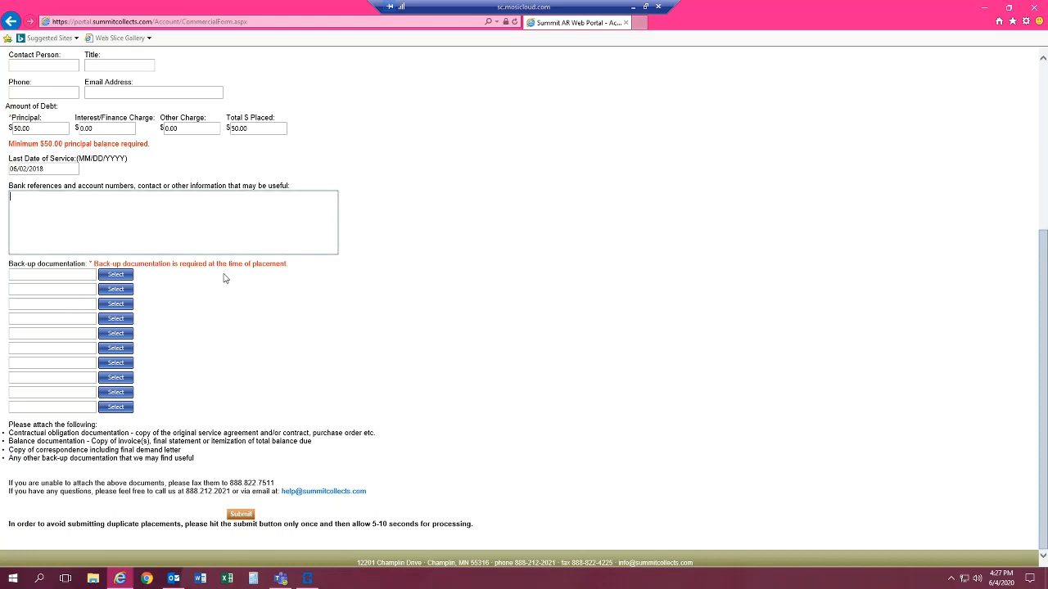
left_click_drag(196, 461, 4, 424)
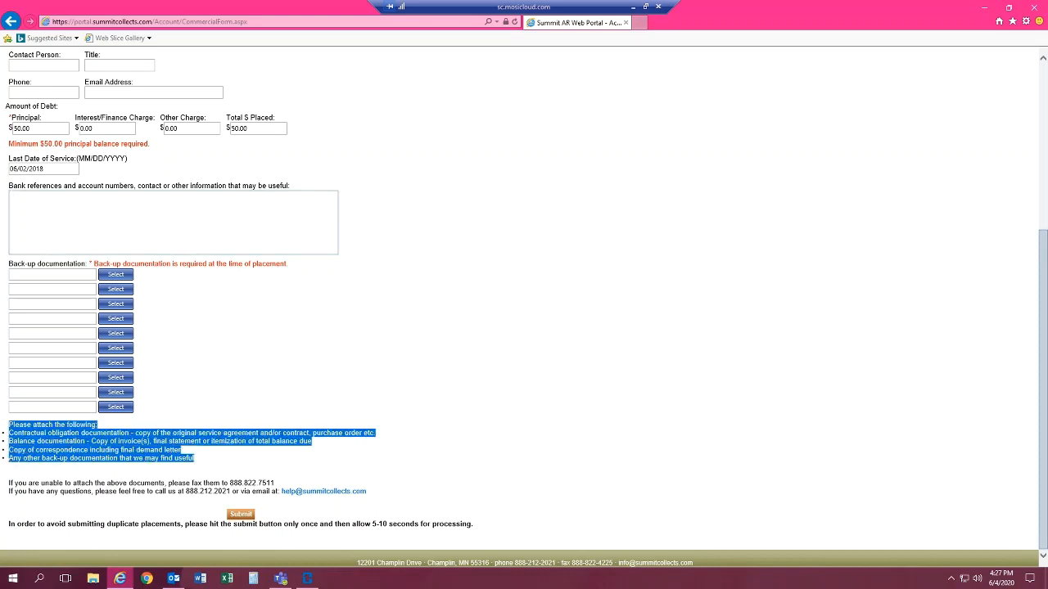
left_click(174, 309)
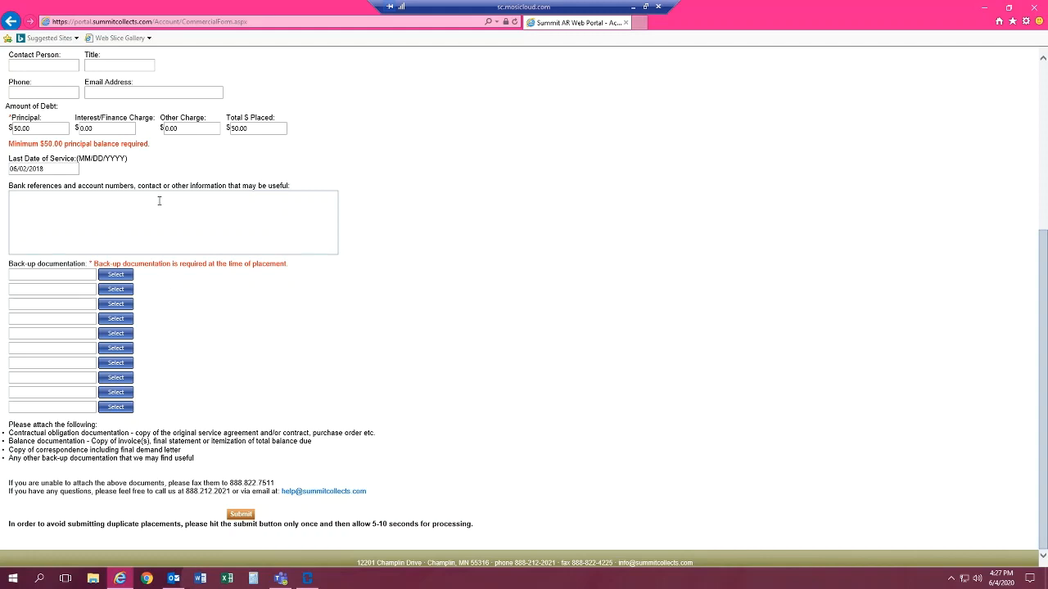
left_click_drag(4, 174, 36, 172)
left_click_drag(32, 129, 4, 130)
left_click(295, 305)
scroll(246, 270, "up", 2)
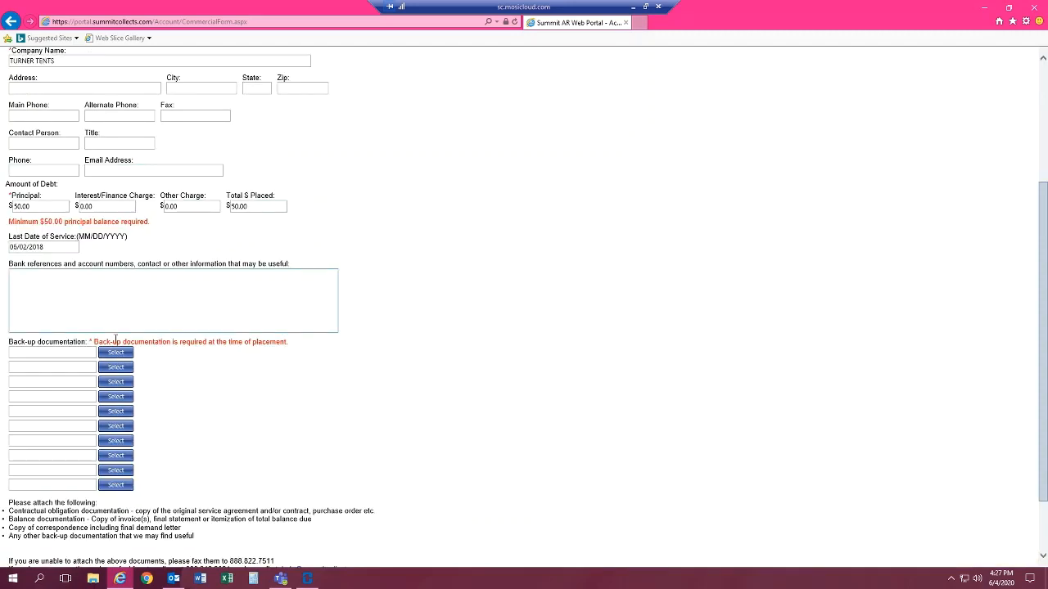
left_click_drag(4, 253, 10, 200)
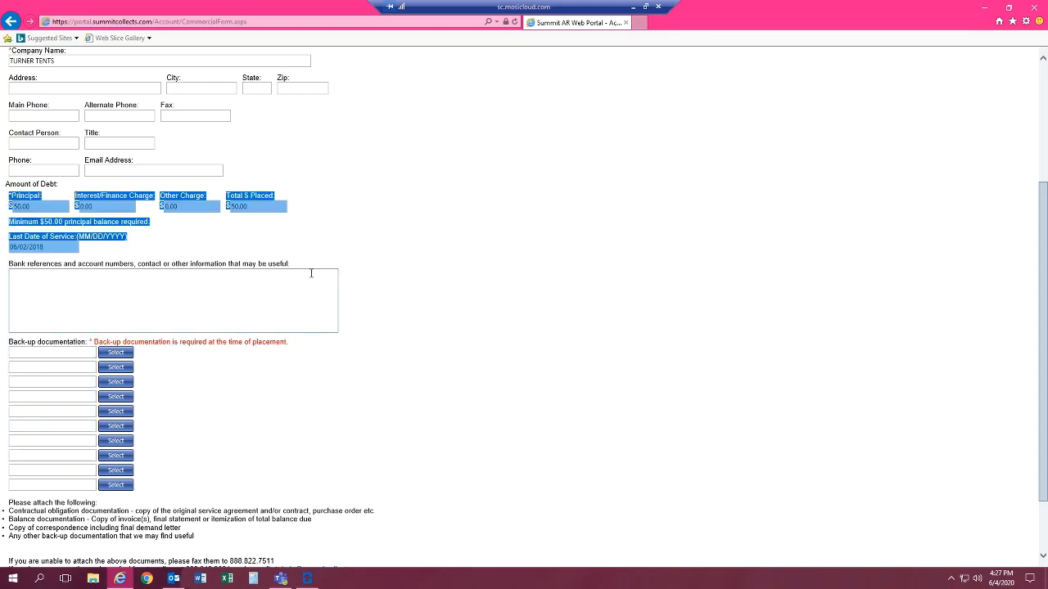
left_click(265, 383)
scroll(283, 368, "up", 3)
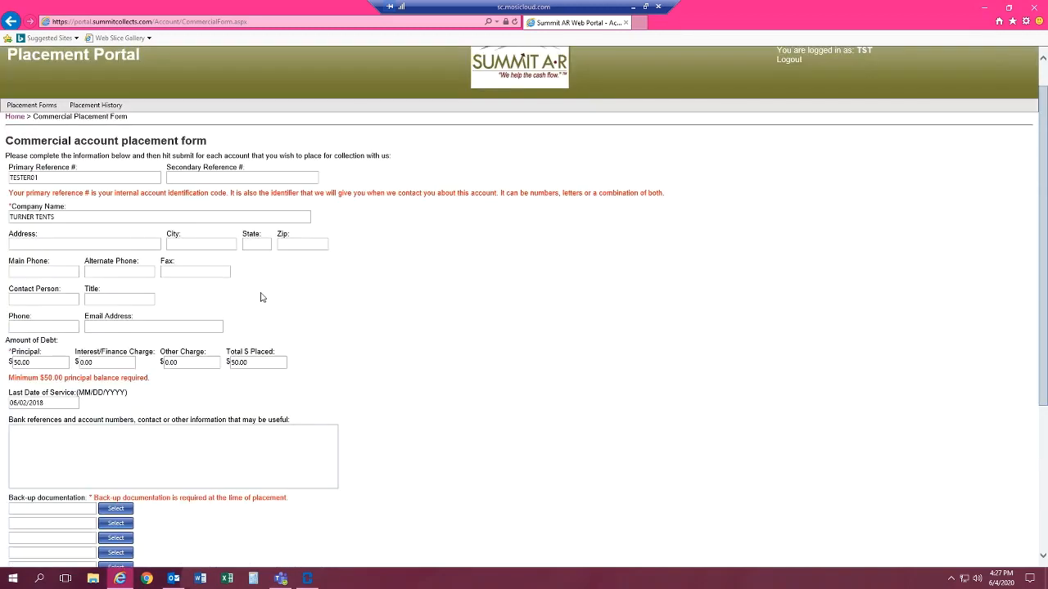
left_click_drag(83, 308, 349, 332)
left_click(349, 332)
Attach TEST.docx and test.pdf from the Desktop as the first two back-up documents and review the form
scroll(349, 331, "down", 3)
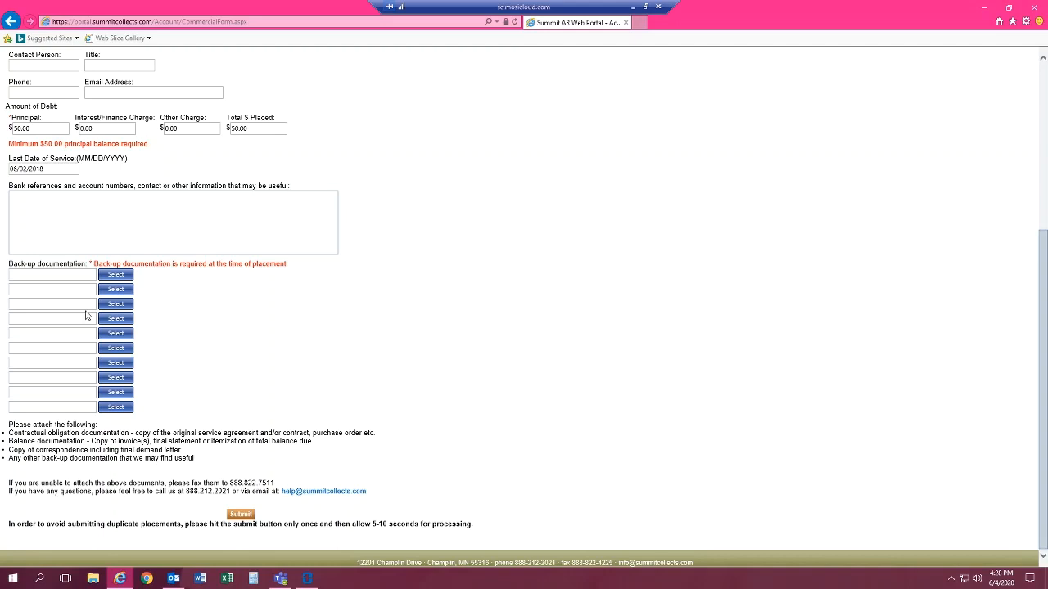
left_click(115, 277)
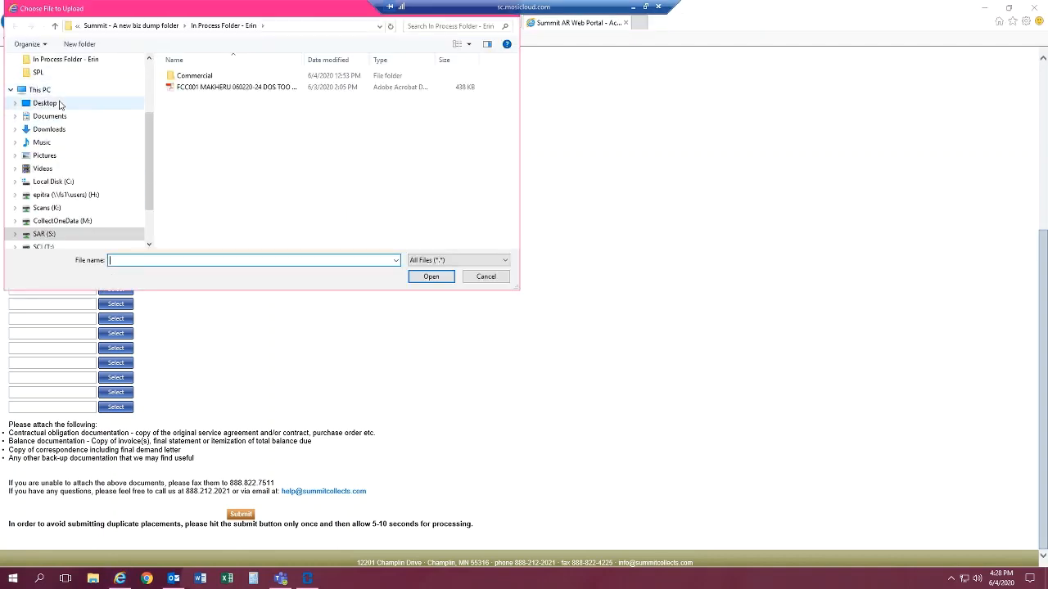
left_click(57, 103)
left_click(321, 107)
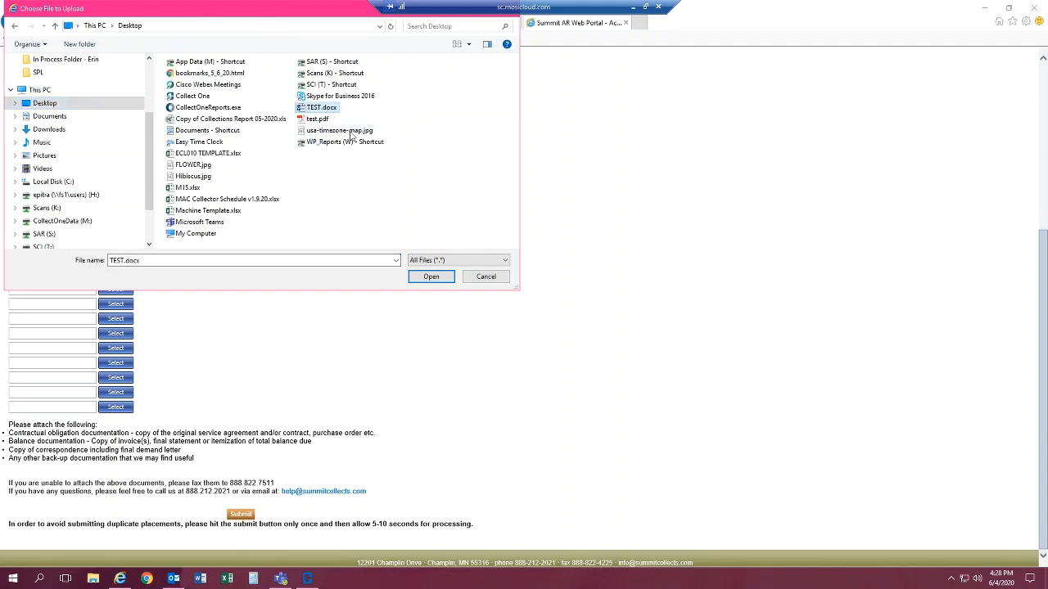
left_click(431, 276)
left_click(123, 293)
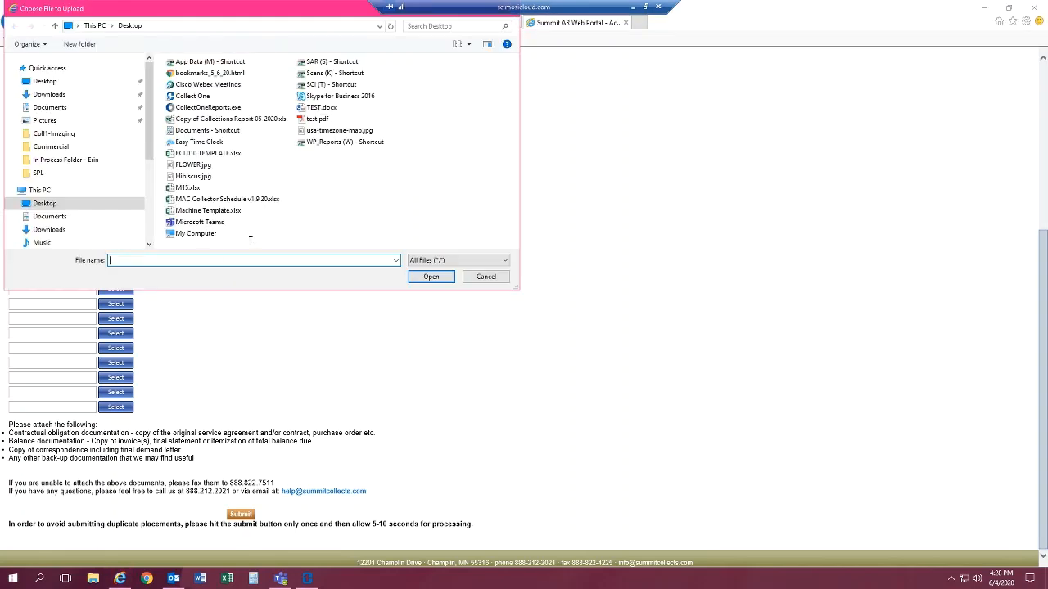
left_click(319, 121)
left_click(430, 277)
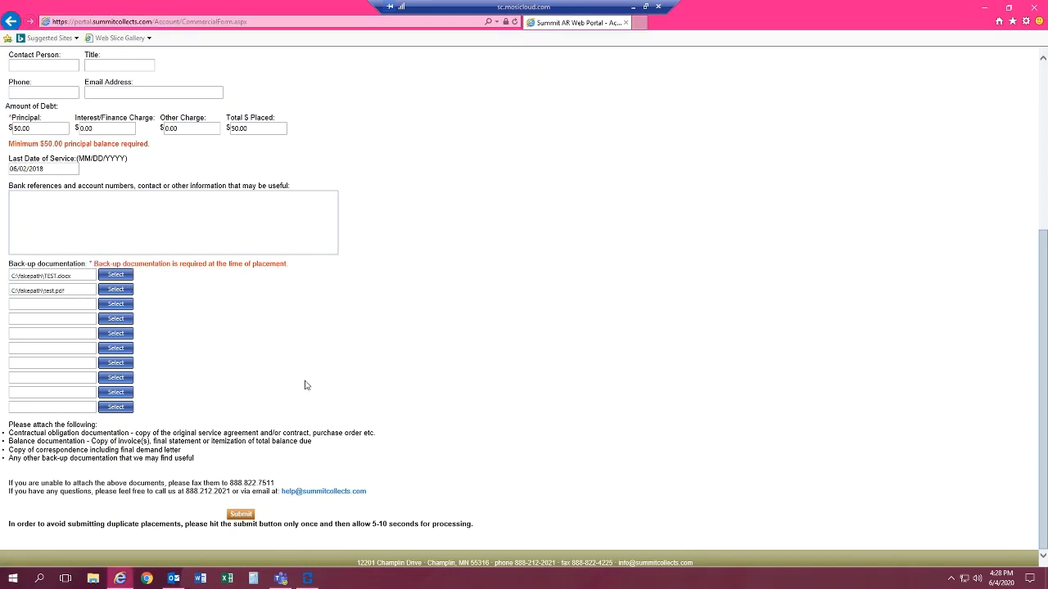
scroll(401, 432, "up", 5)
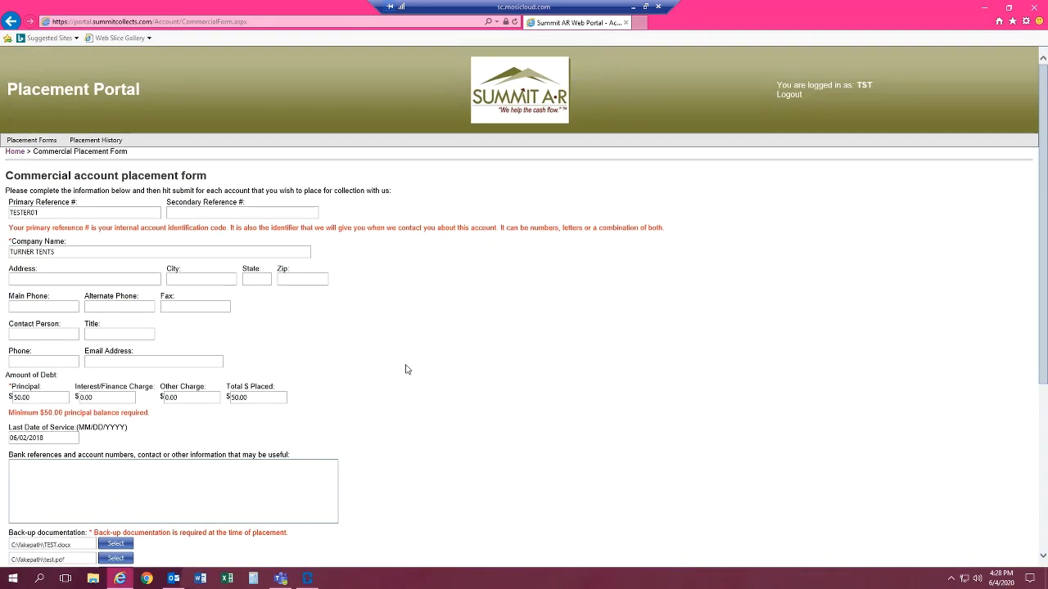
scroll(405, 371, "down", 2)
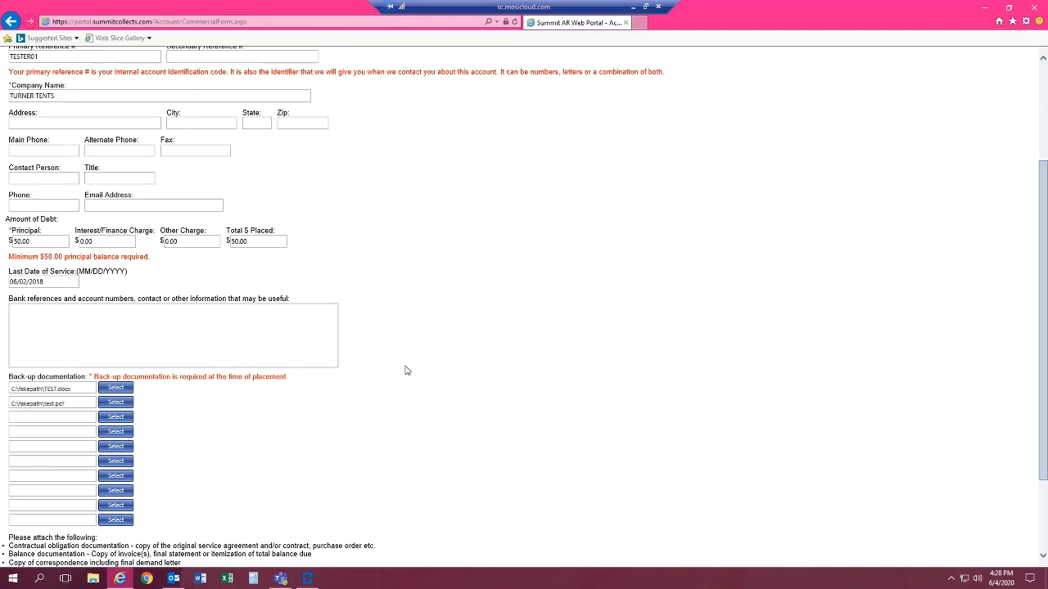
scroll(405, 371, "down", 2)
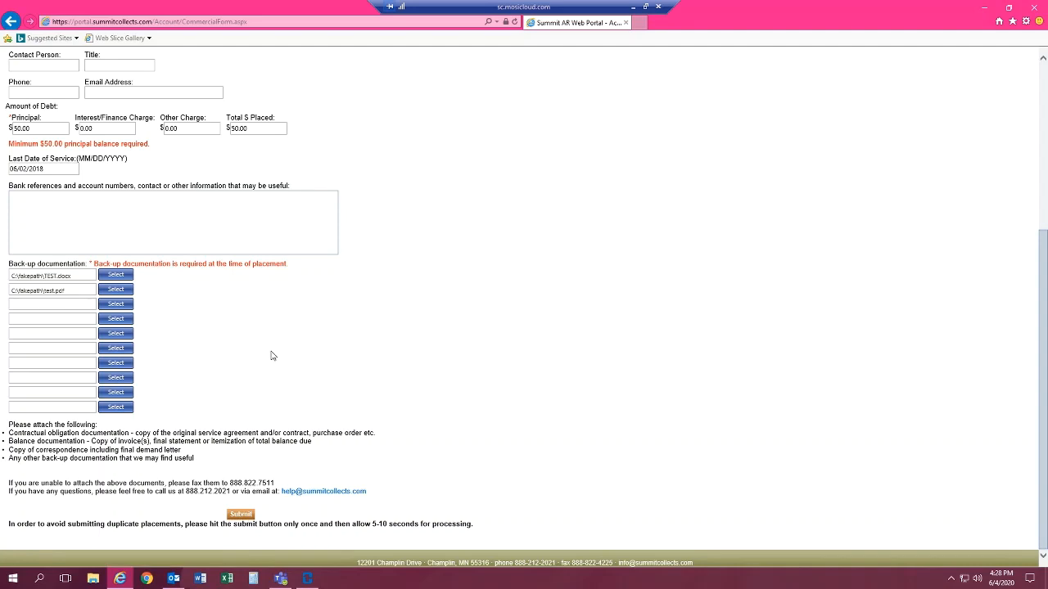
scroll(273, 355, "up", 1)
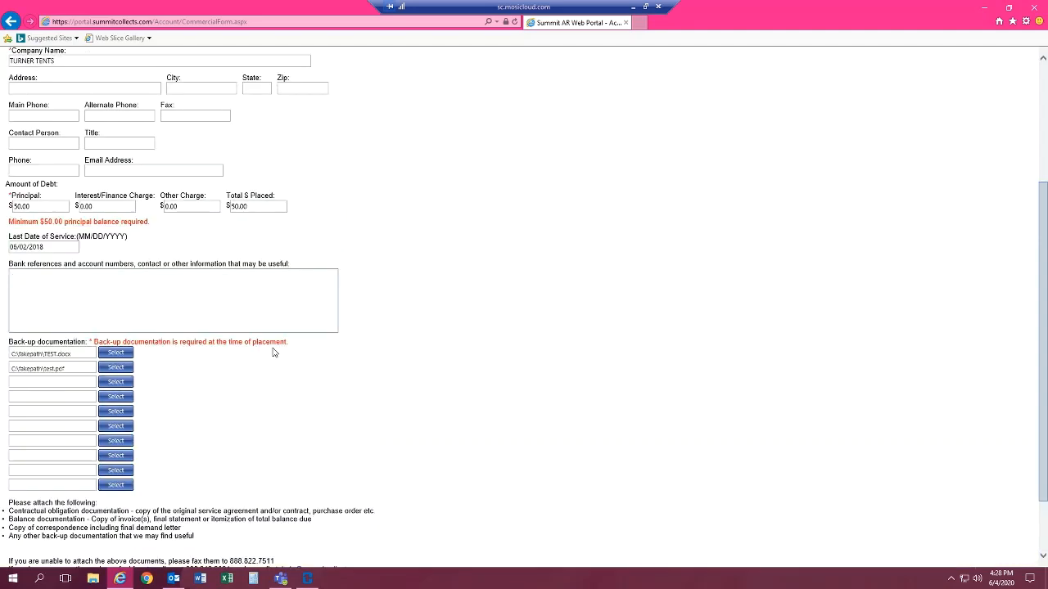
scroll(274, 352, "down", 1)
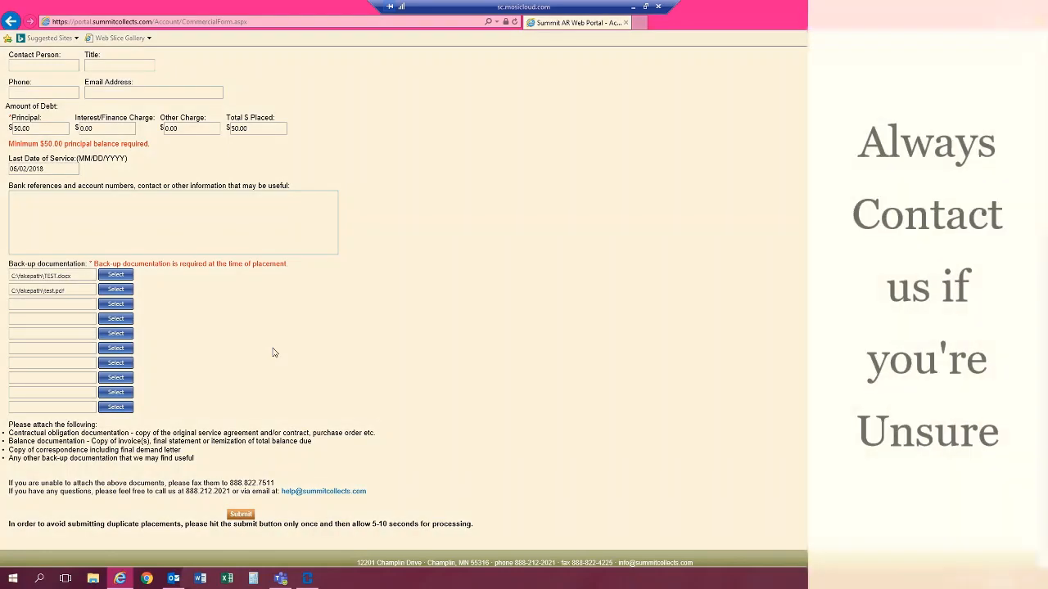
scroll(275, 353, "up", 3)
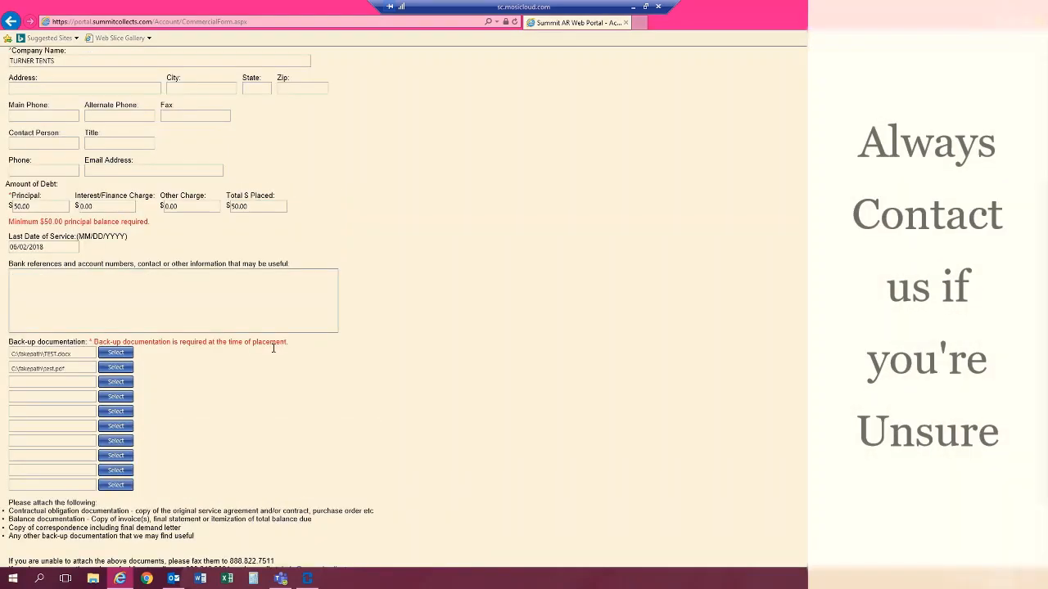
scroll(273, 351, "down", 3)
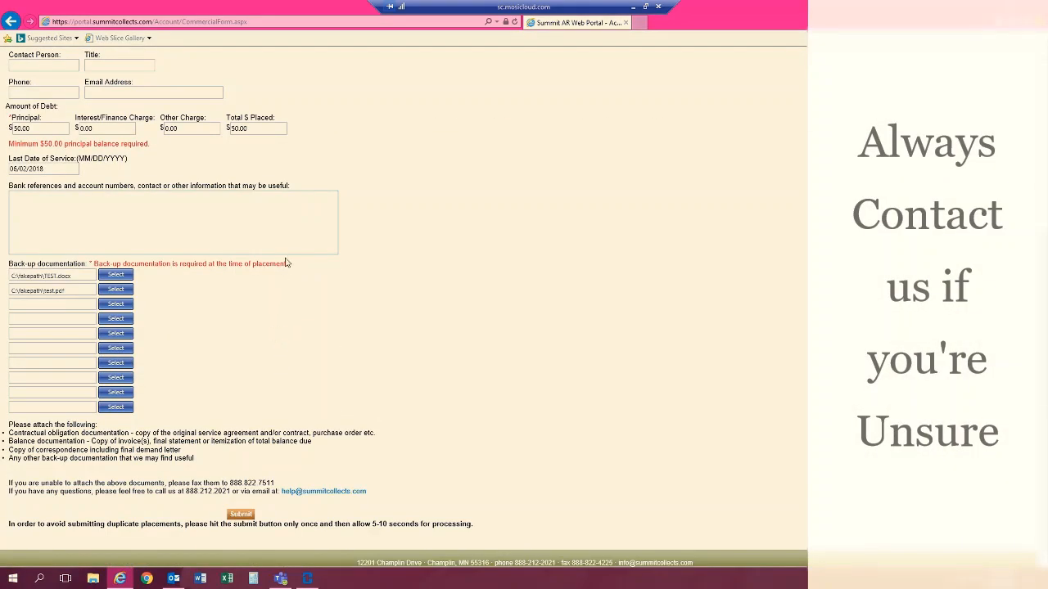
Enter the note "FIRST ONE HAD ERROR PLEASE USE THIS ONE" as other useful information for the placement, and clear it again
left_click(35, 205)
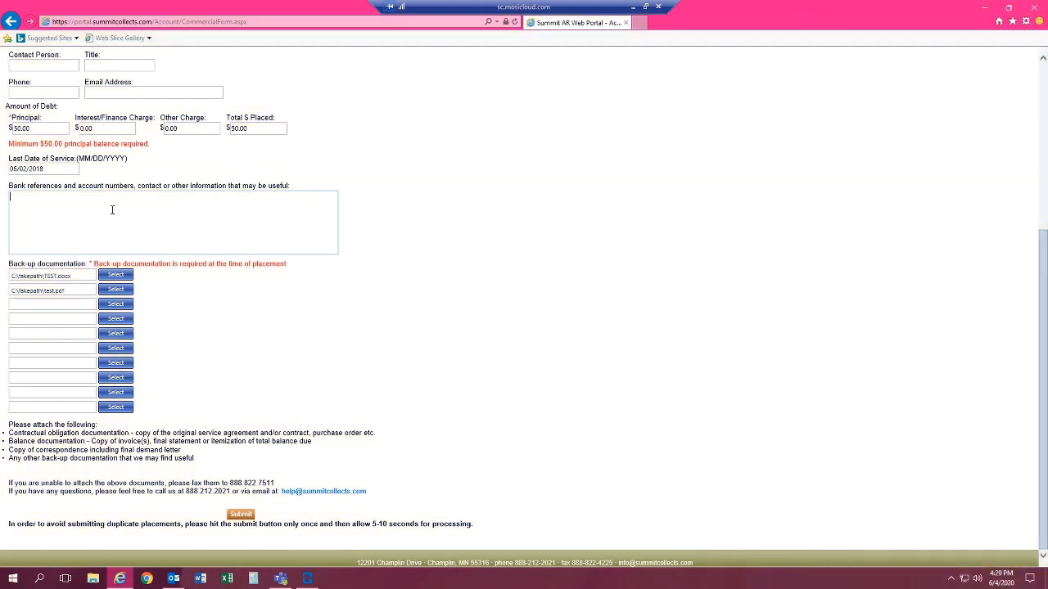
type("FIRST ONE HAD ERROR PLEASE USE THIS ONE")
left_click_drag(152, 196, 3, 204)
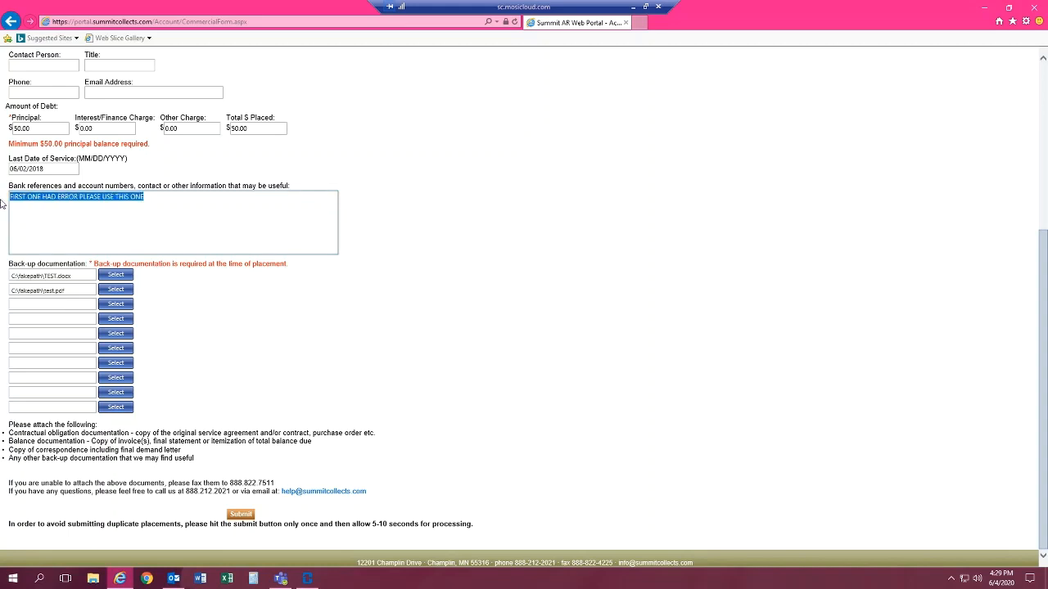
key("BackSpace")
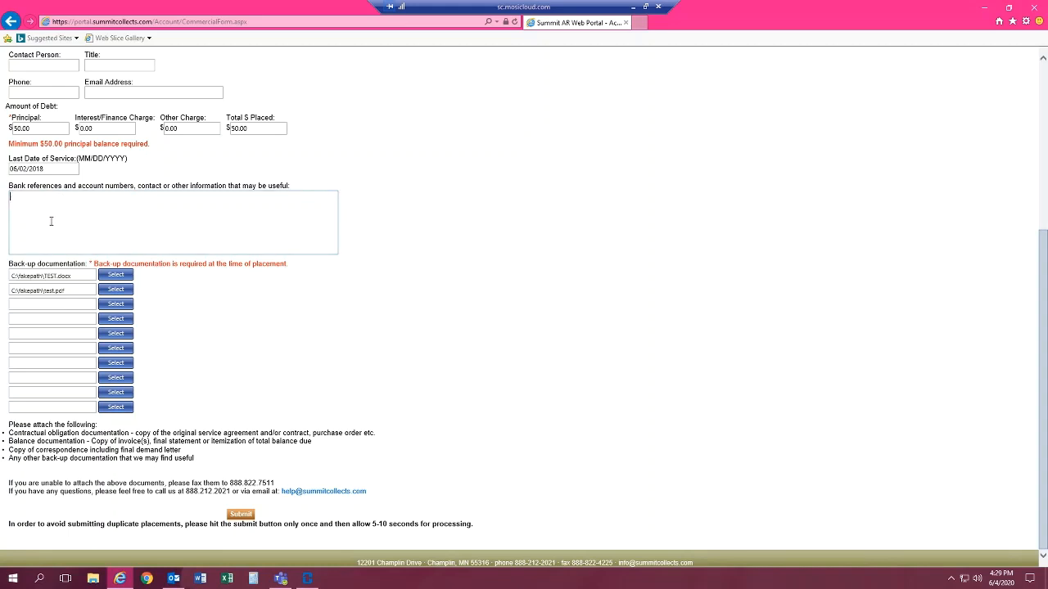
Check the completed commercial placement form once more and submit it for collection
scroll(222, 169, "up", 2)
scroll(222, 169, "up", 3)
scroll(224, 172, "down", 4)
scroll(272, 334, "up", 4)
scroll(270, 332, "down", 4)
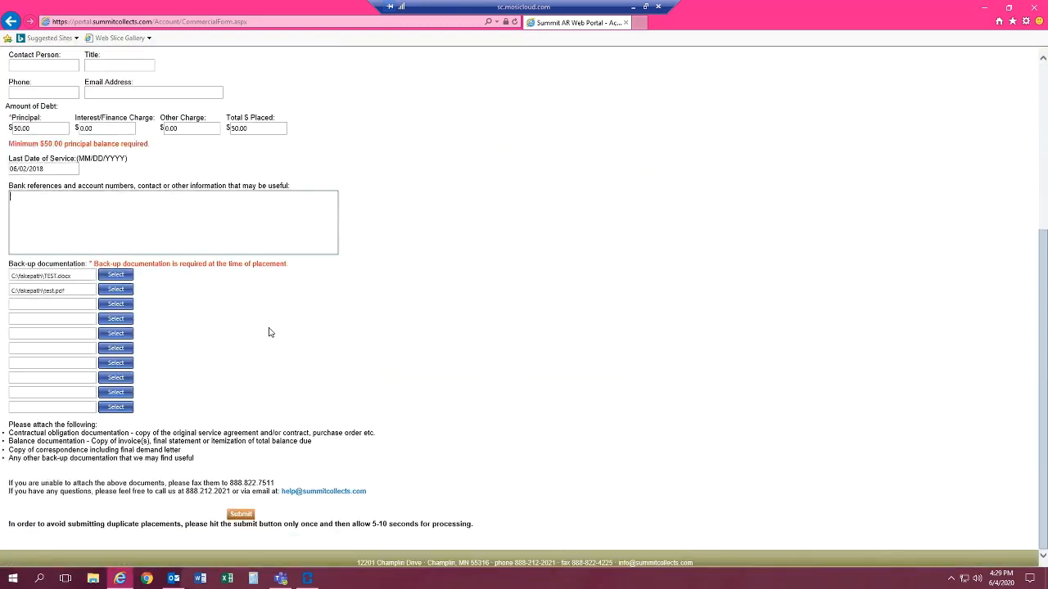
left_click(243, 515)
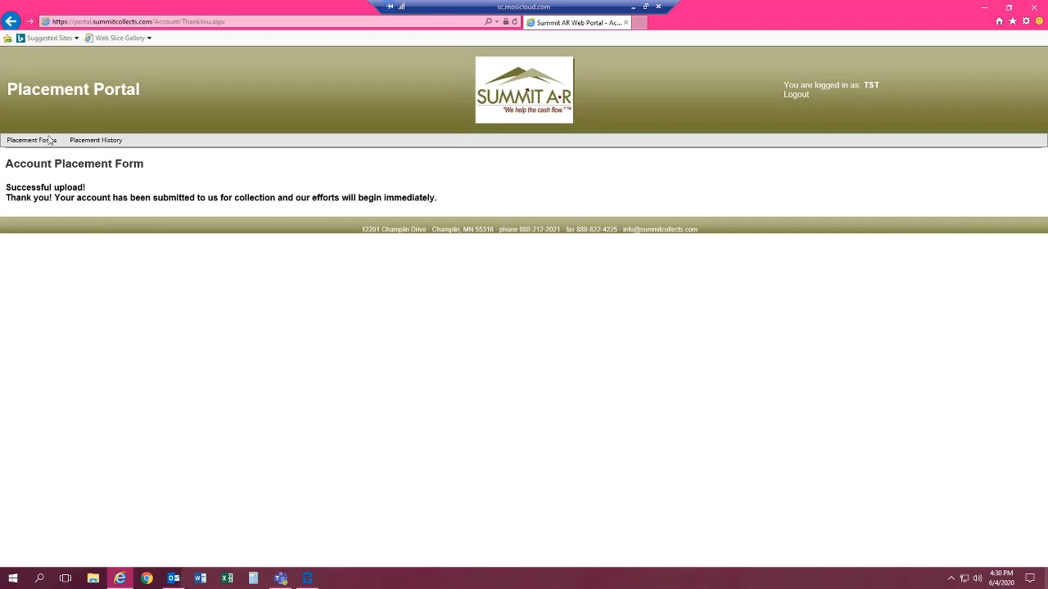
Open the placement history and view the details of the submitted TURNER TENTS placement
mouse_move(49, 140)
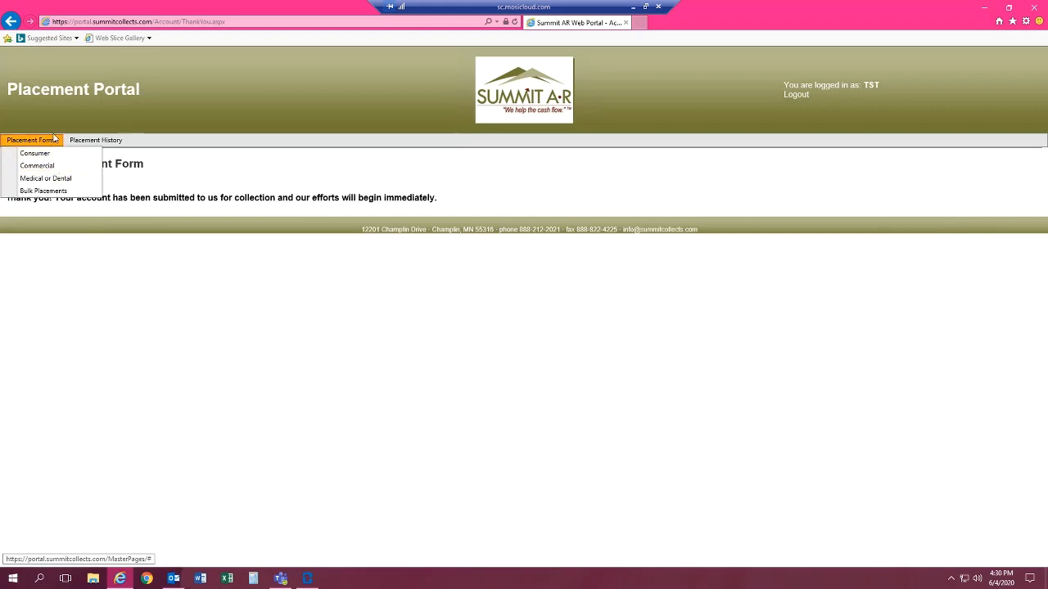
left_click(117, 144)
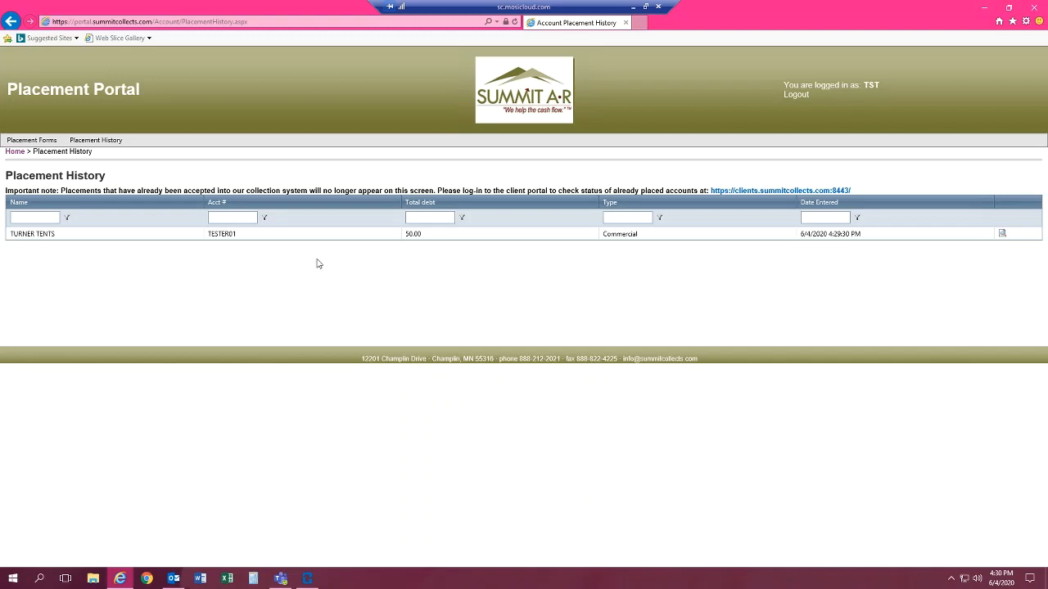
left_click_drag(14, 234, 54, 241)
left_click(62, 236)
left_click(1001, 236)
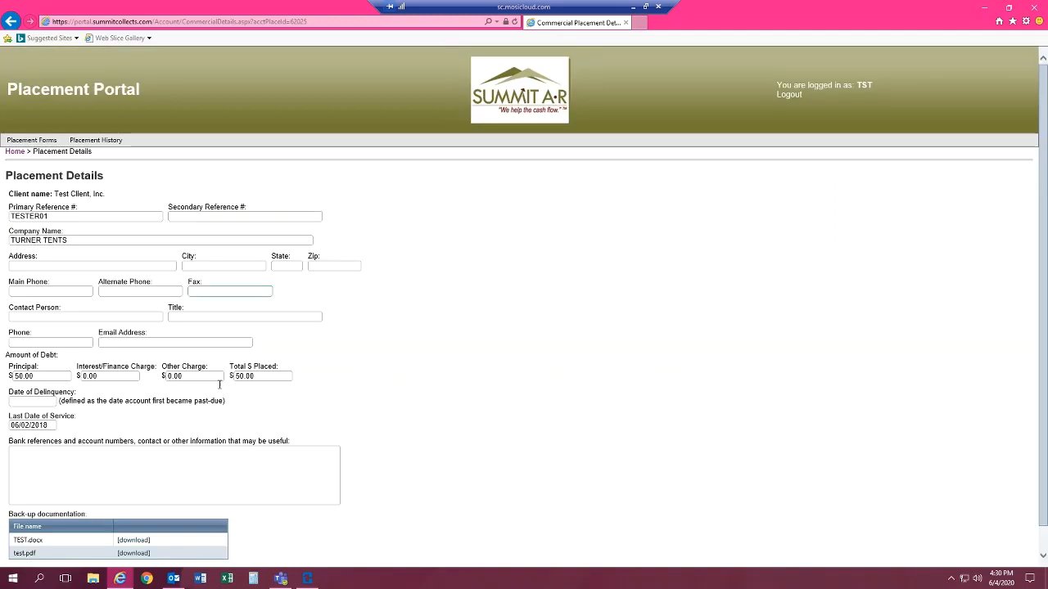
Open the attached TEST.docx from the placement's back-up documentation to check it, and return to the placement history
scroll(352, 393, "down", 1)
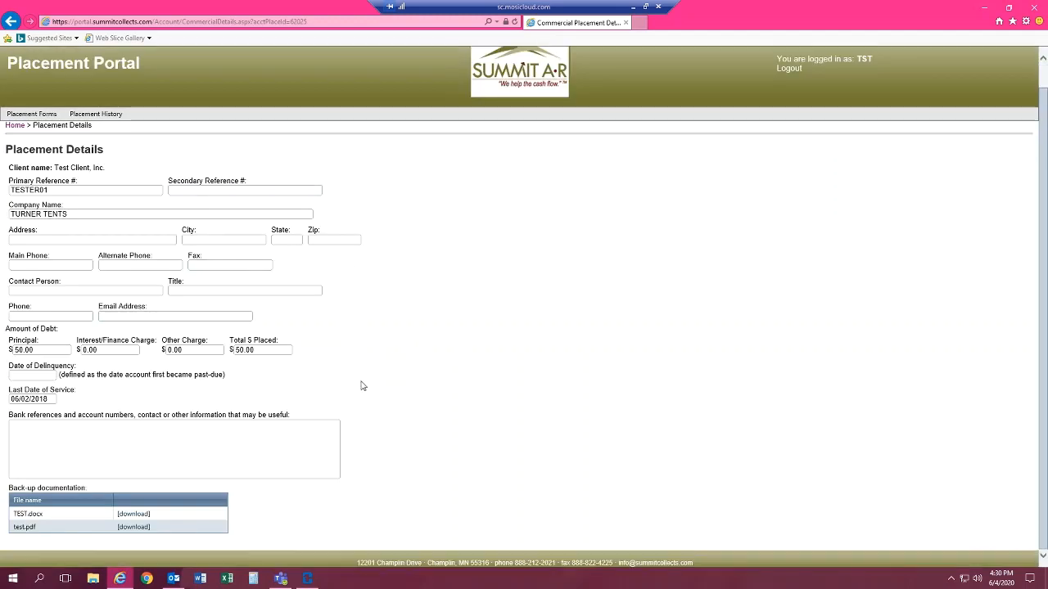
left_click(121, 514)
left_click(654, 557)
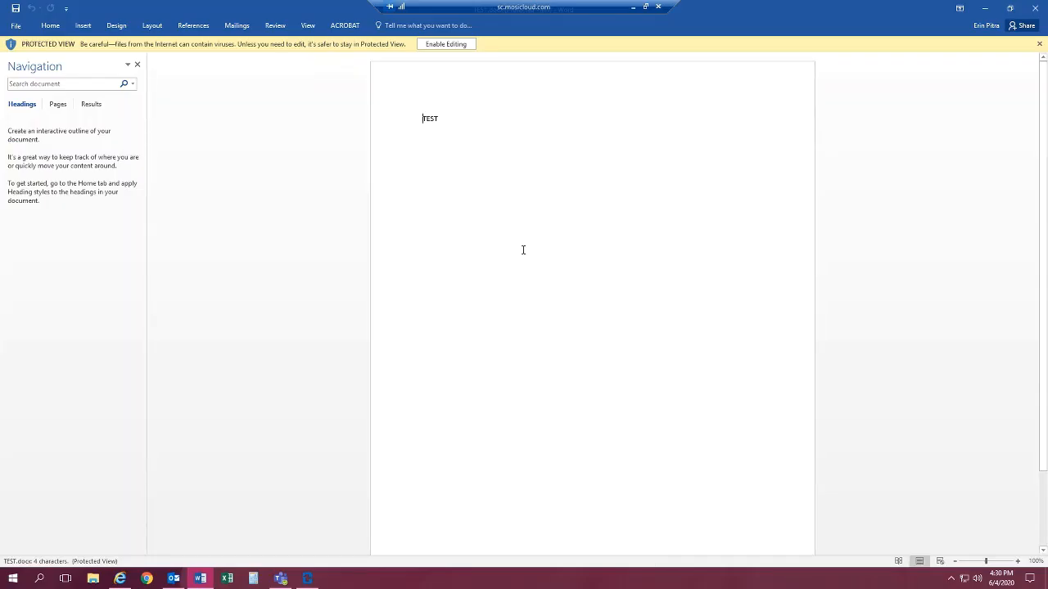
left_click(1038, 8)
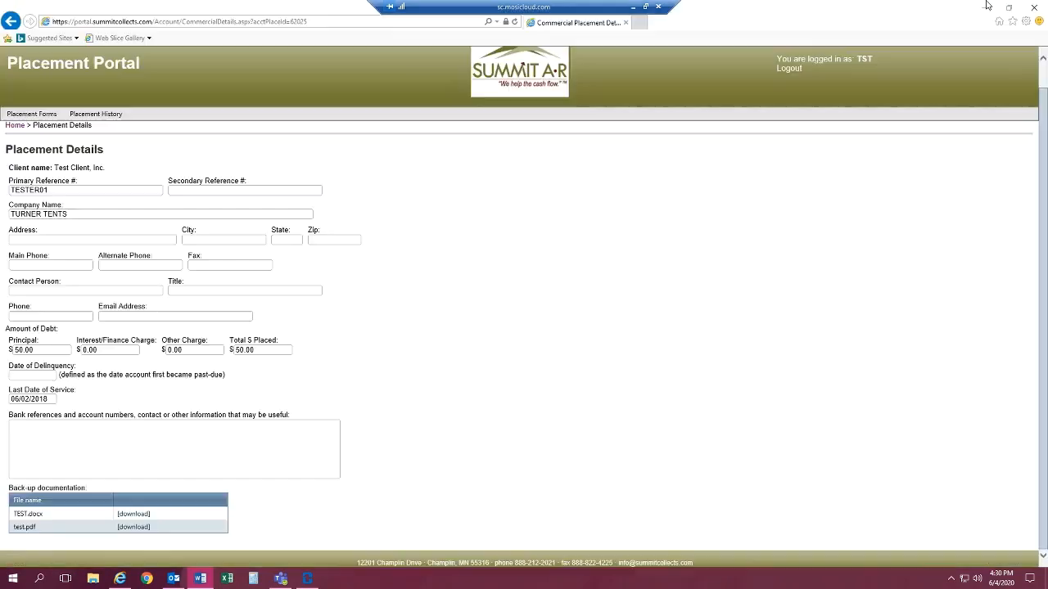
left_click(10, 21)
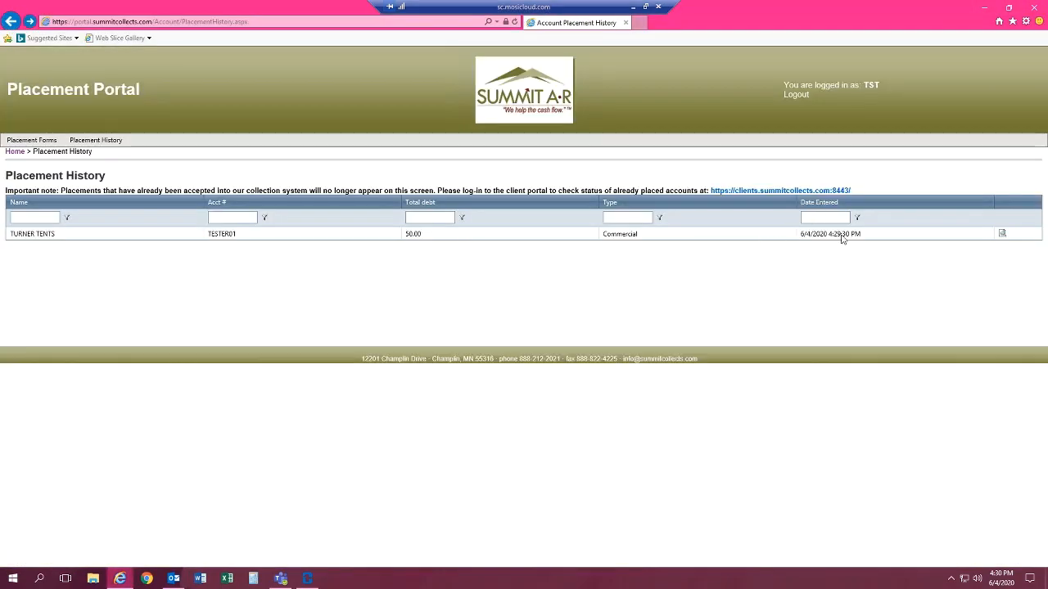